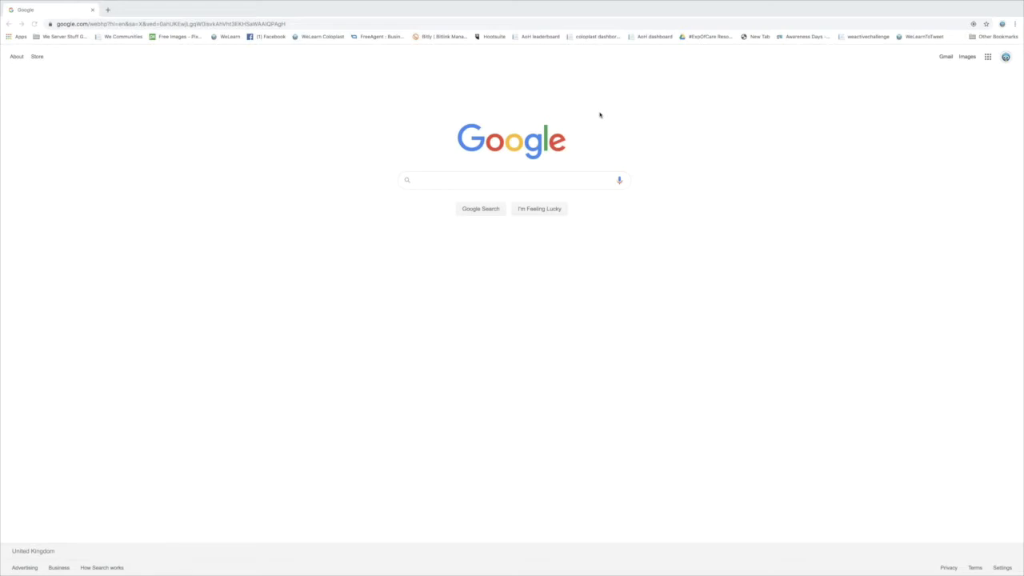
Search Google for 'twitter'
left_click(424, 180)
type("twitter")
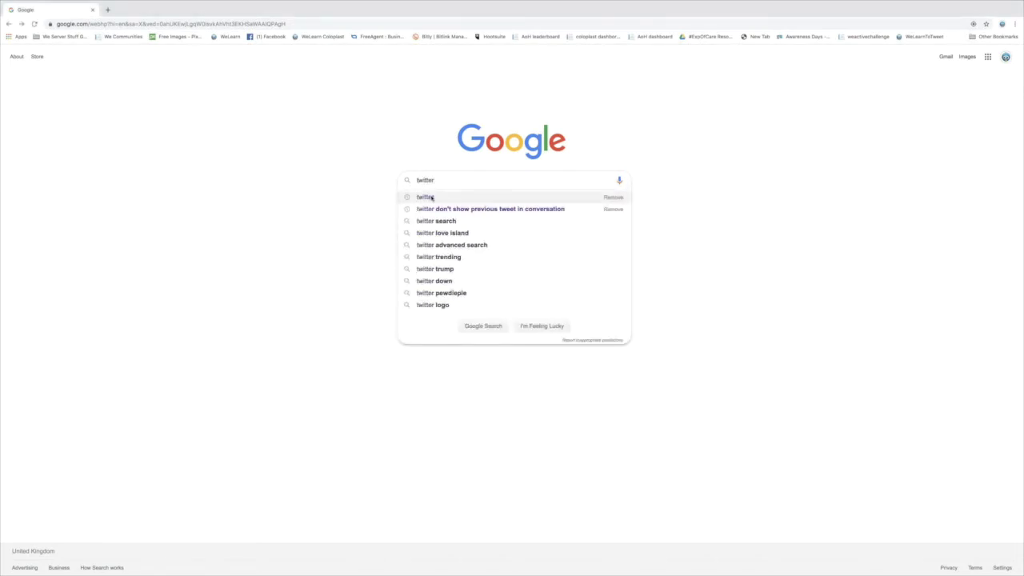
key("Return")
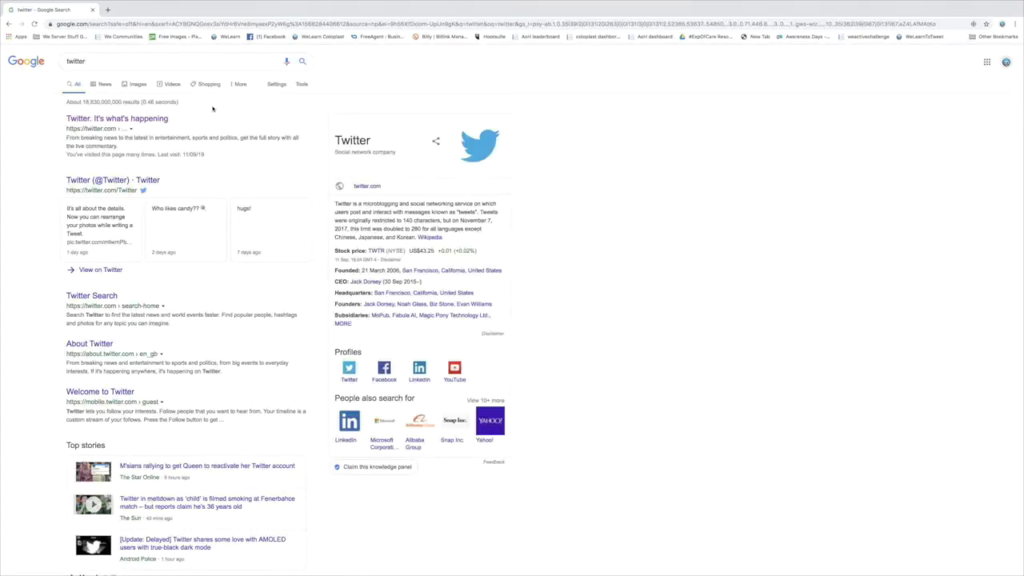
Open the official Twitter site from the results and start signing up for a new account
left_click(114, 119)
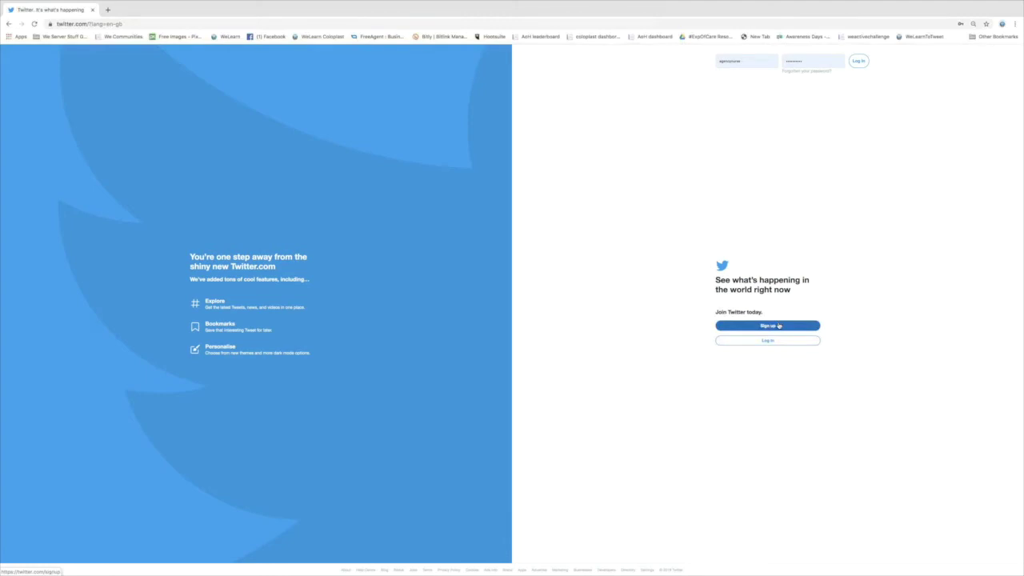
left_click(778, 325)
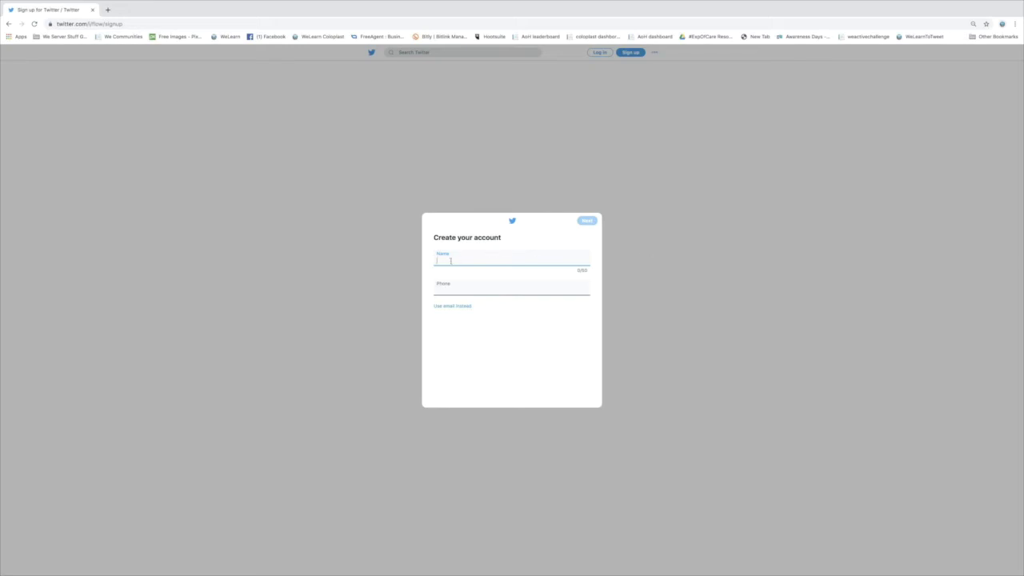
Switch the contact field from phone to email and enter the account's e-mail address
left_click(438, 291)
left_click(454, 307)
left_click(445, 289)
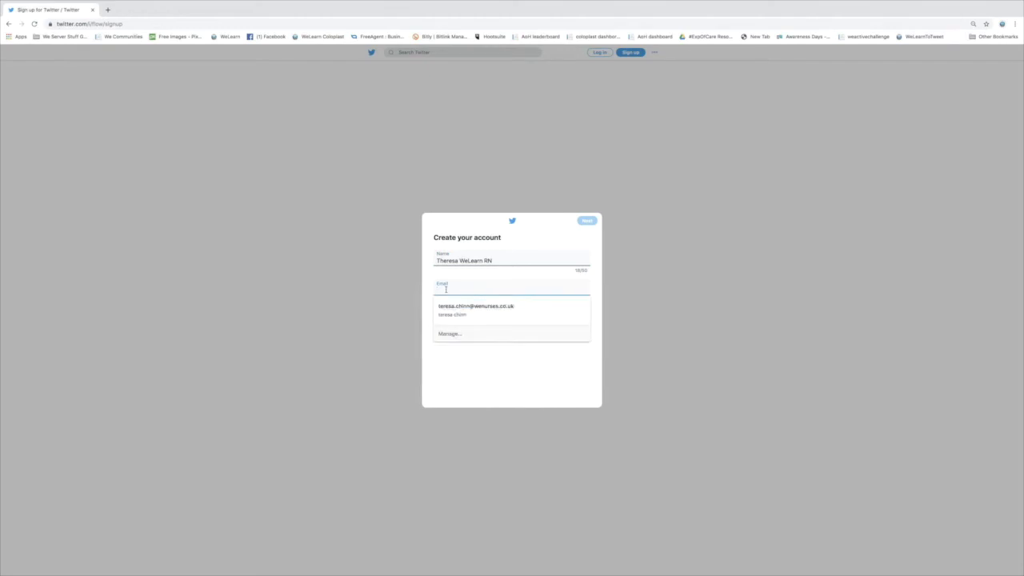
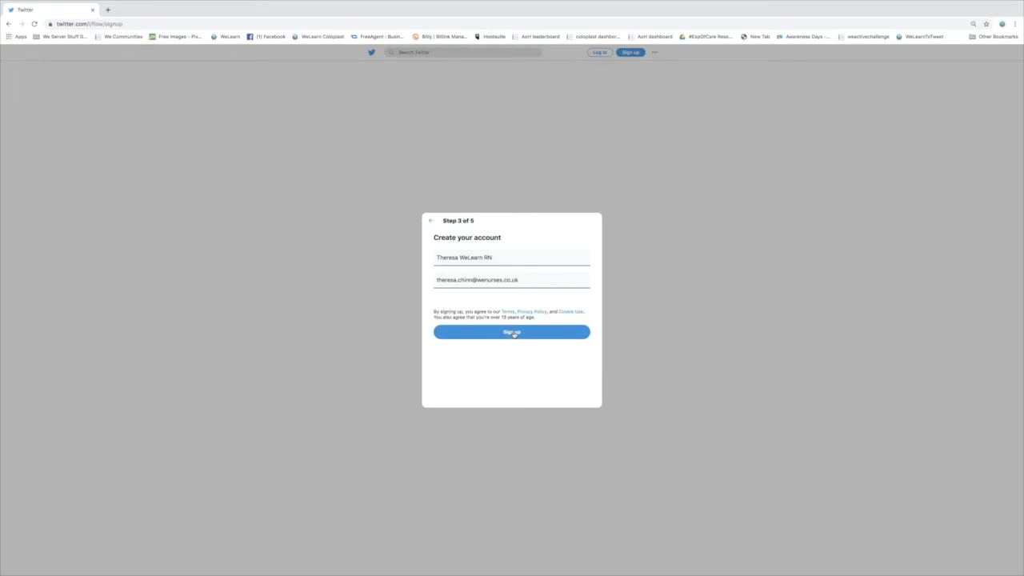
Submit the signup and confirm the autofilled verification code
left_click(513, 333)
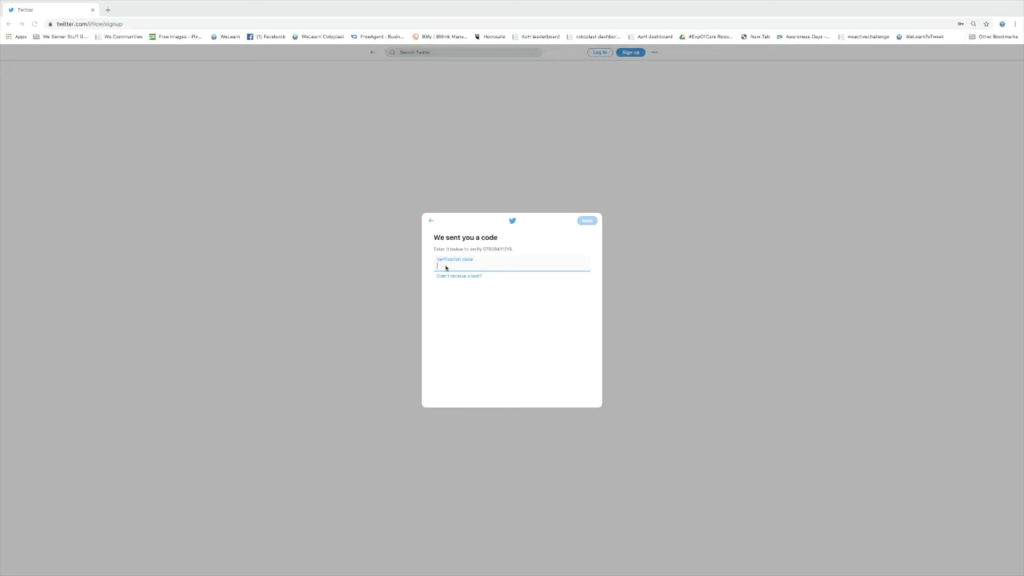
left_click(446, 266)
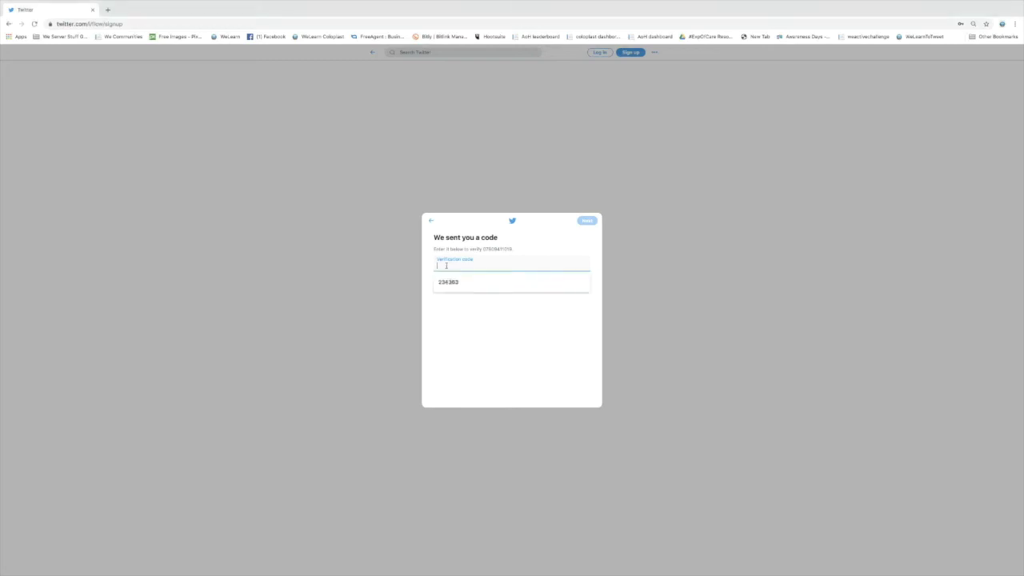
key("Down")
key("Return")
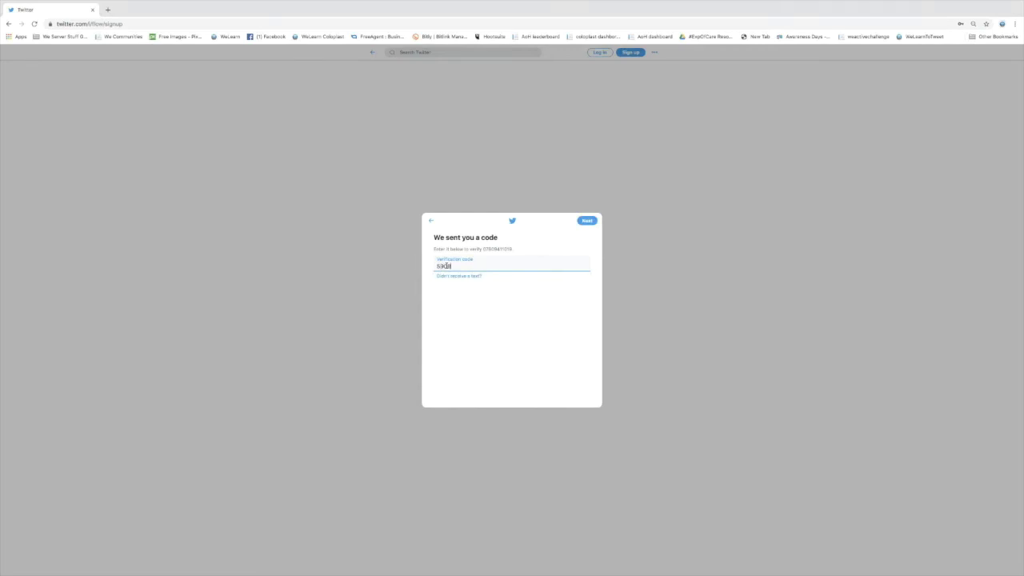
type("73")
left_click(588, 222)
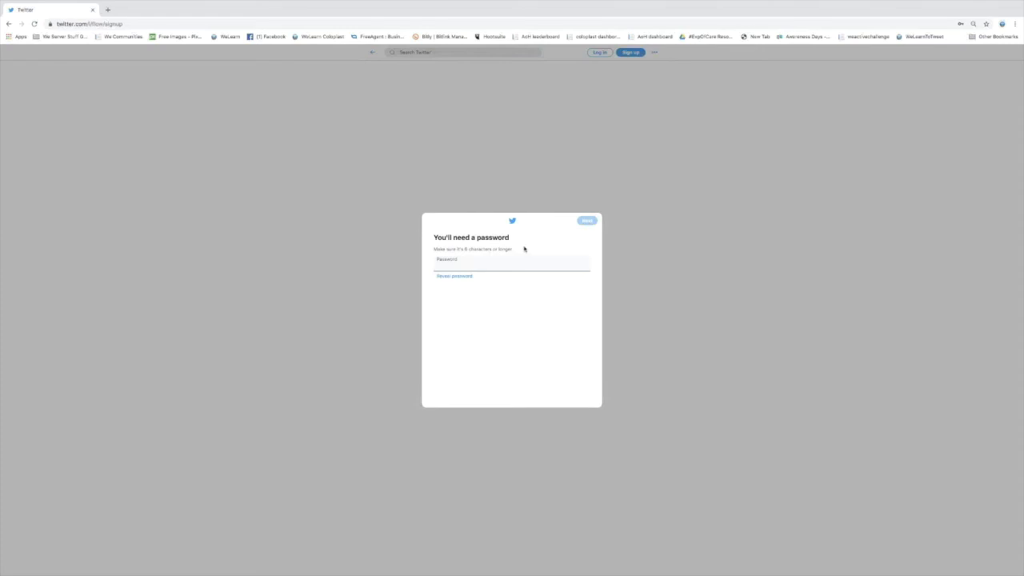
Set an account password of at least 8 characters and continue
left_click(443, 266)
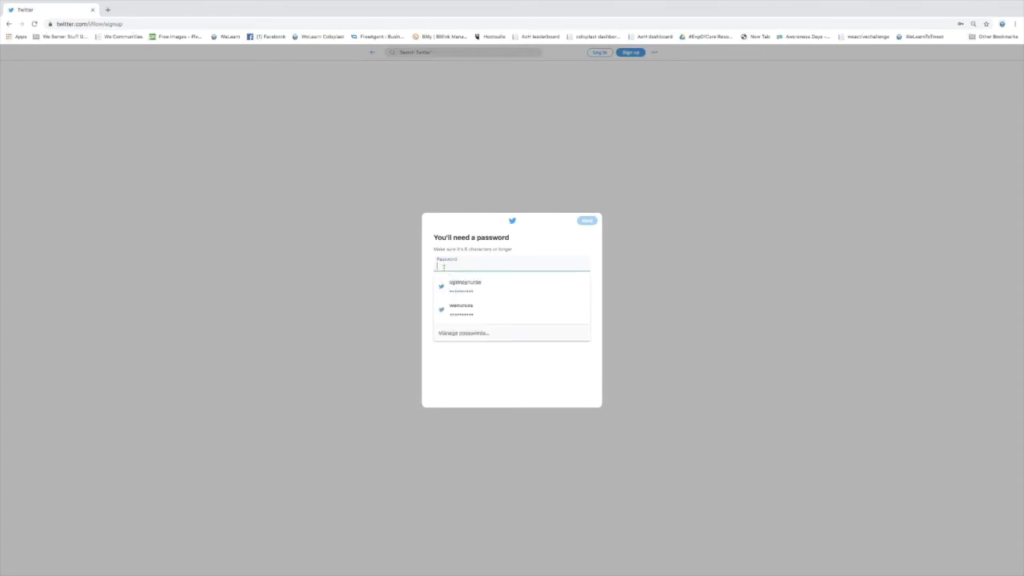
type("a")
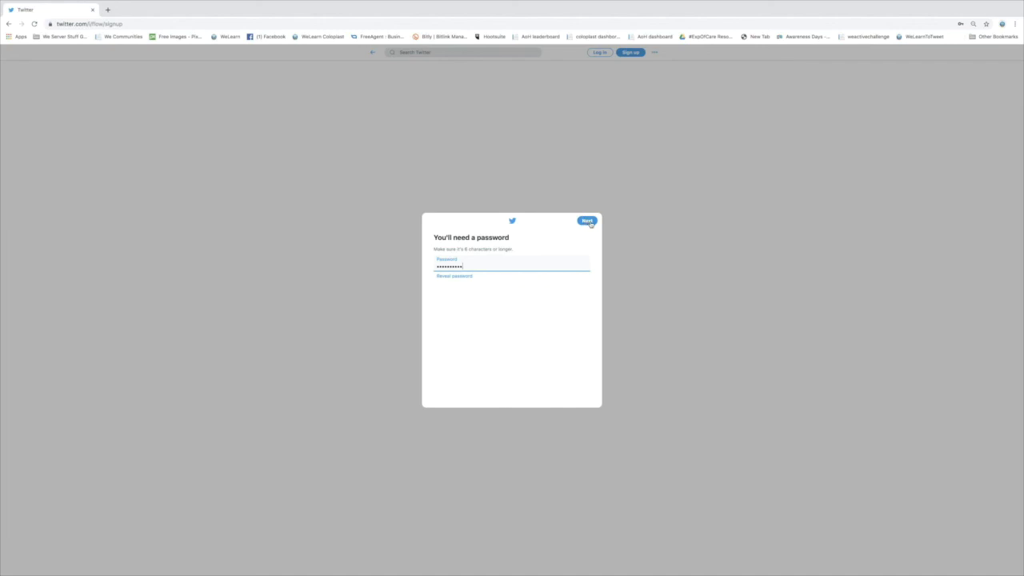
left_click(589, 223)
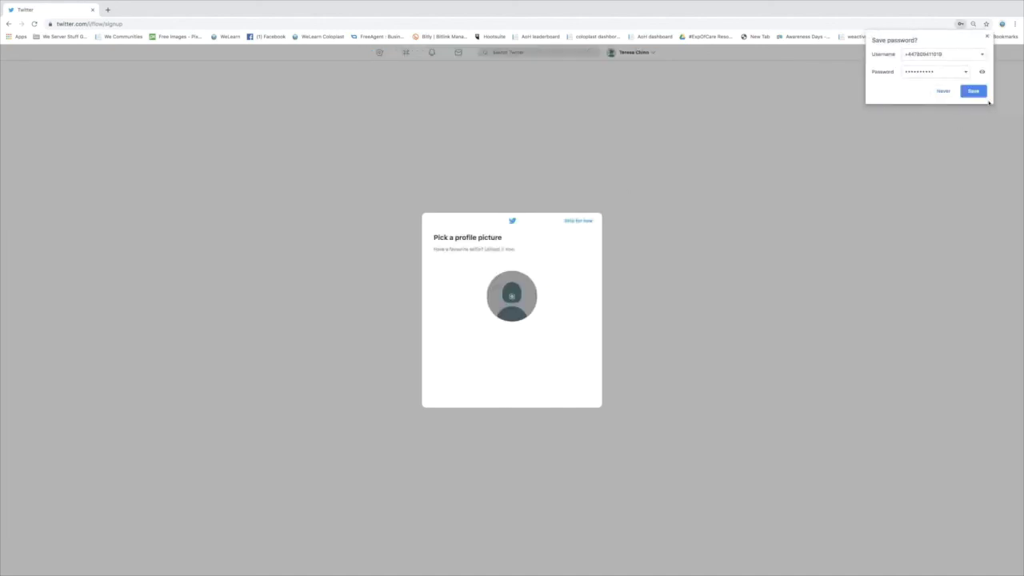
Decline Chrome's offer to save the password and skip the profile picture step
left_click(942, 91)
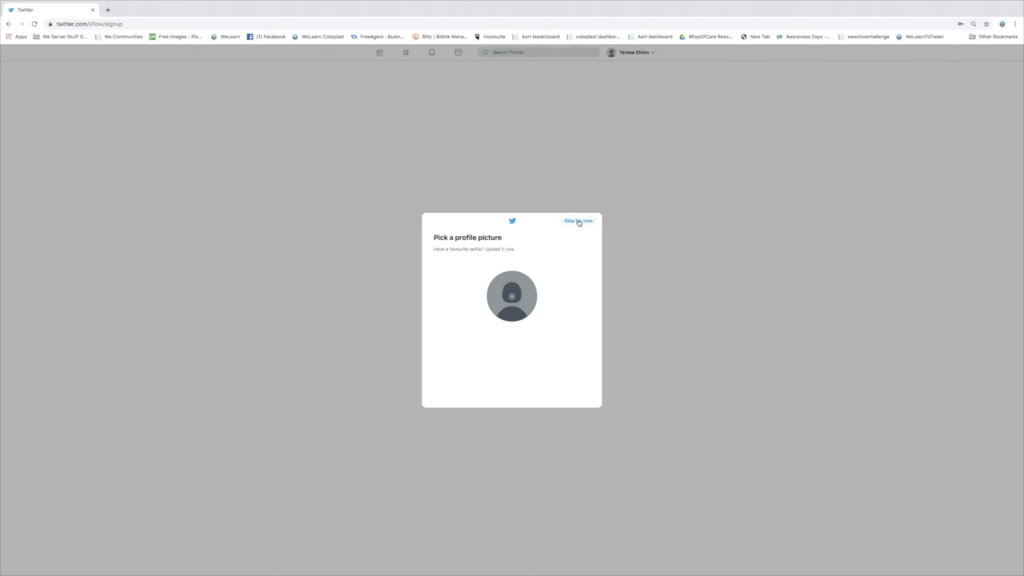
left_click(578, 221)
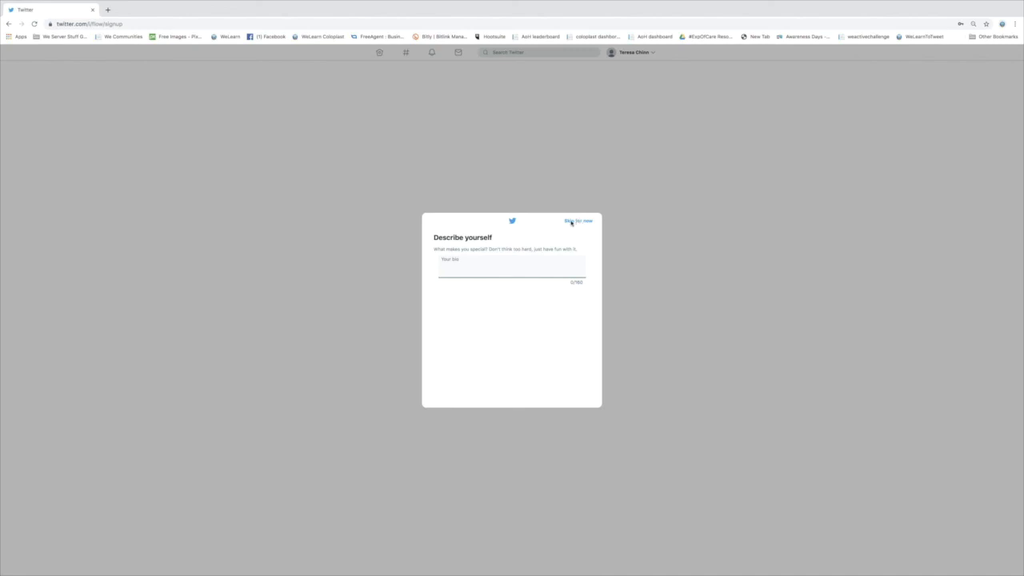
Skip the 'Describe yourself' bio step without writing a bio
left_click(571, 223)
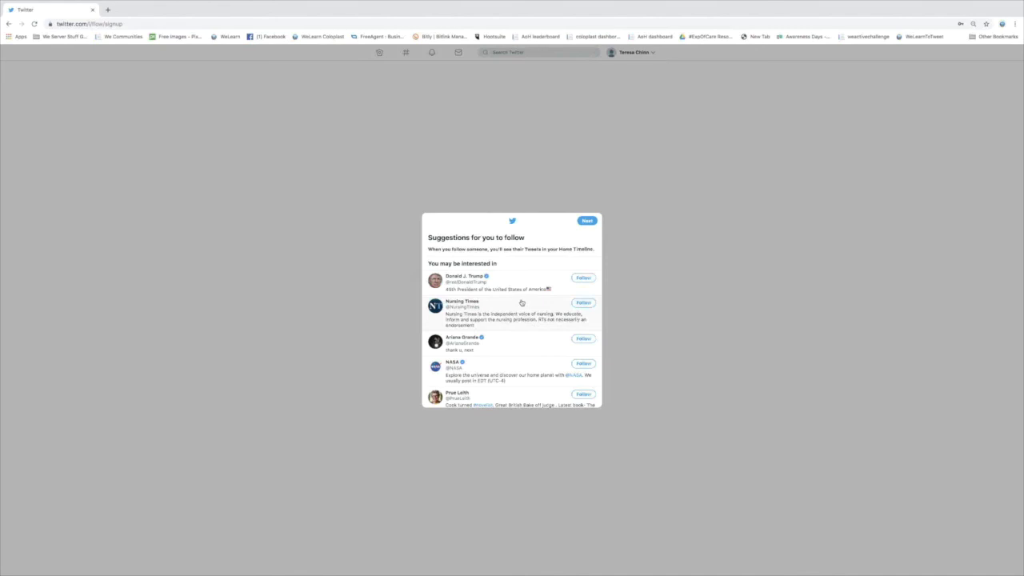
Browse the suggested accounts and continue without following anyone
scroll(521, 302, "down", 2)
scroll(521, 302, "down", 5)
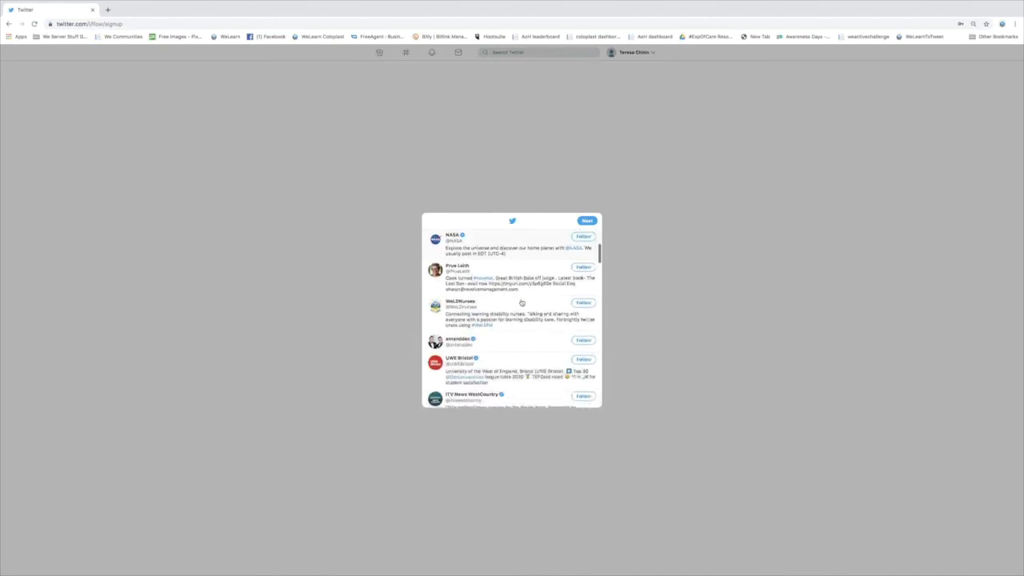
scroll(521, 302, "down", 4)
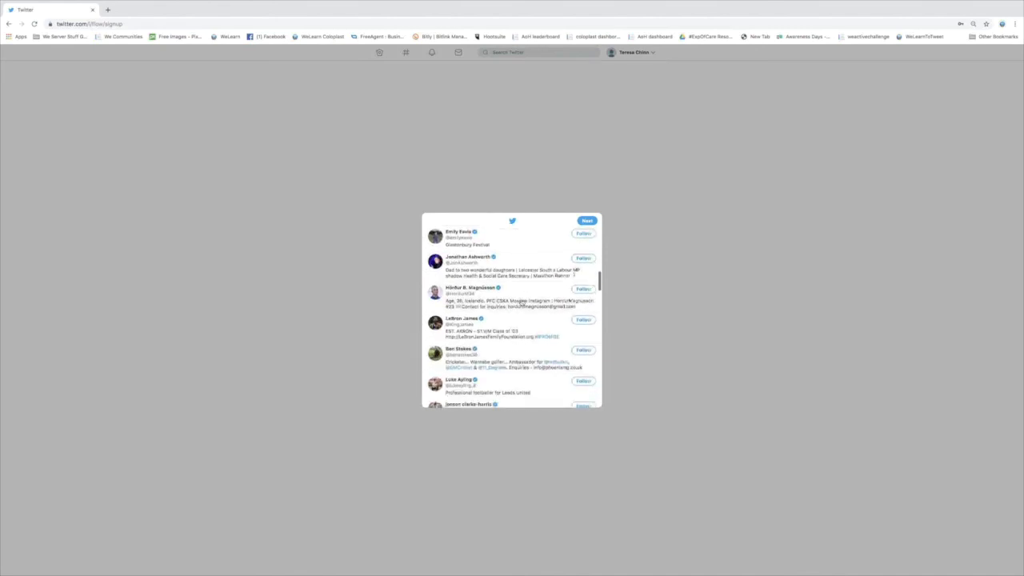
scroll(520, 302, "up", 1)
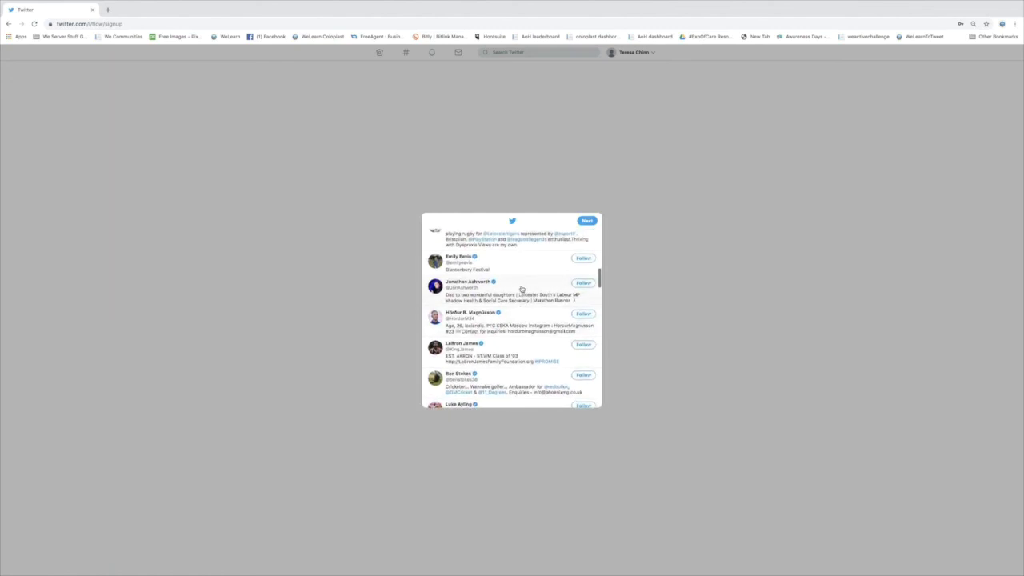
scroll(521, 288, "up", 5)
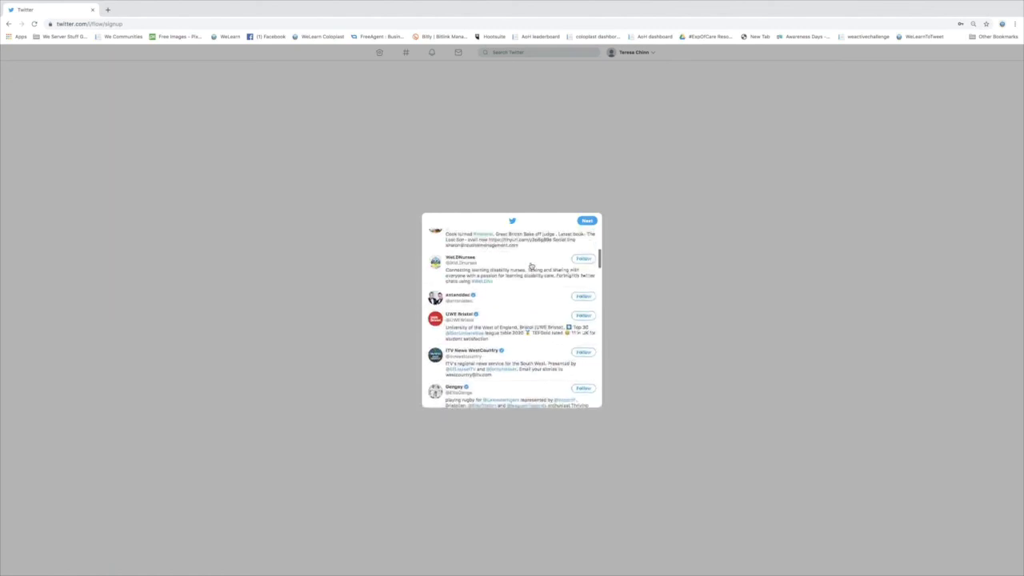
scroll(530, 265, "up", 8)
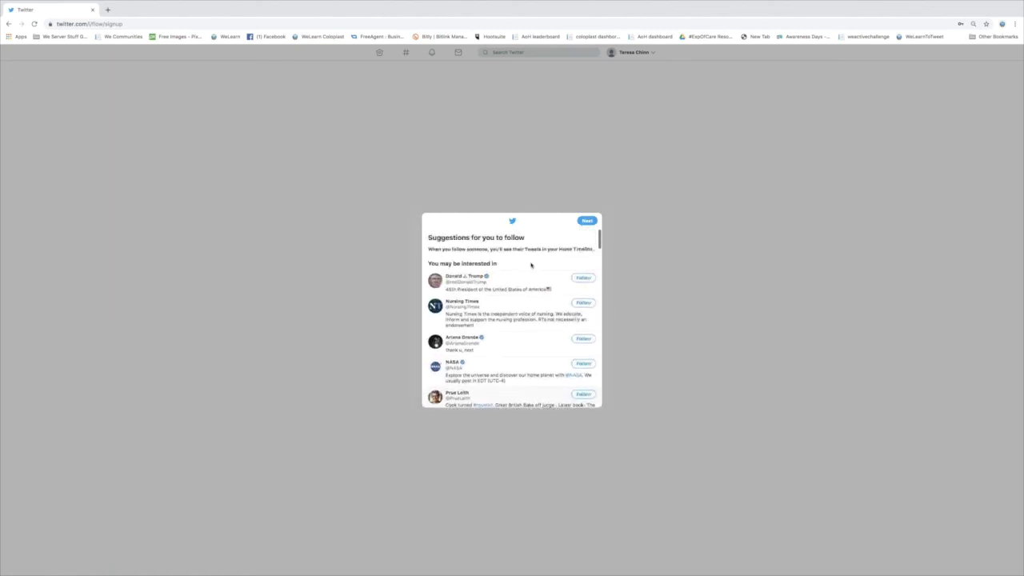
left_click(588, 220)
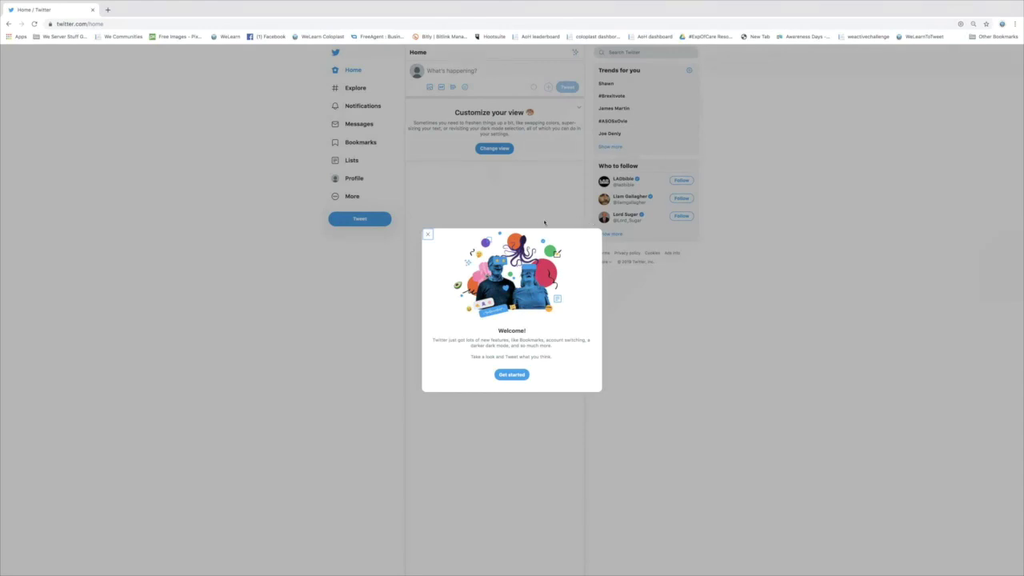
Dismiss the Welcome dialog and close the 'Quickly customize your view' pop-up
left_click(513, 374)
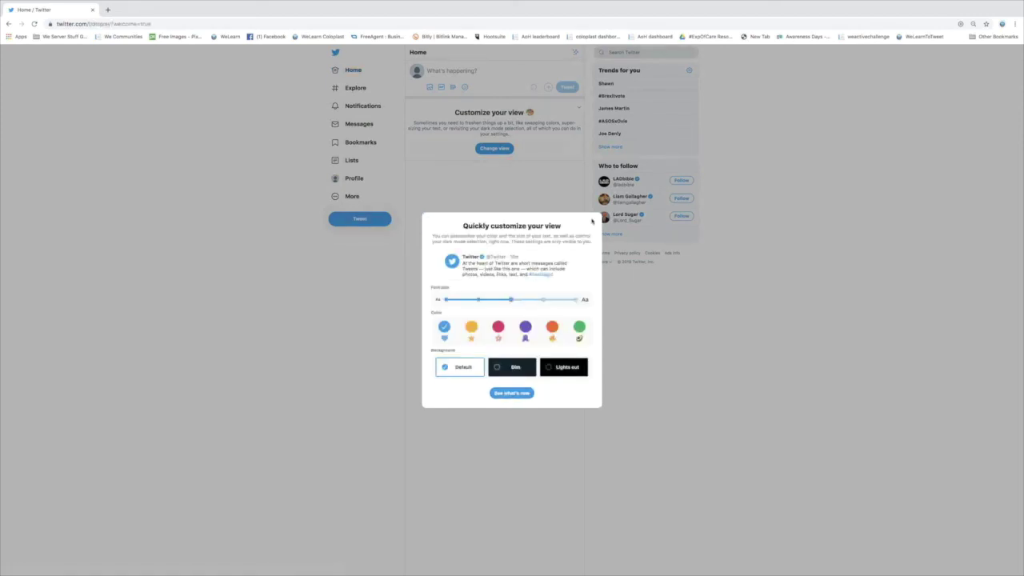
left_click(520, 397)
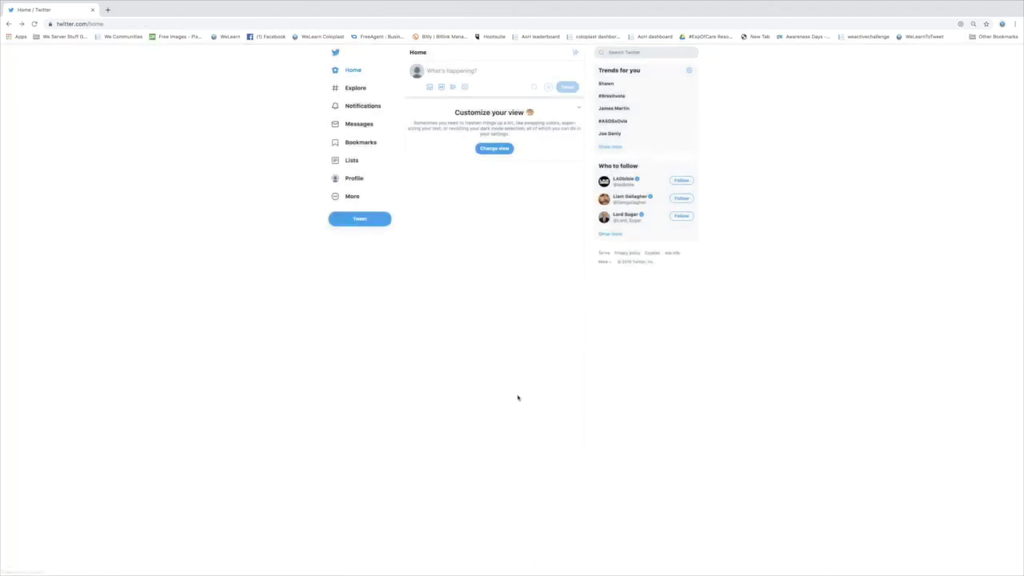